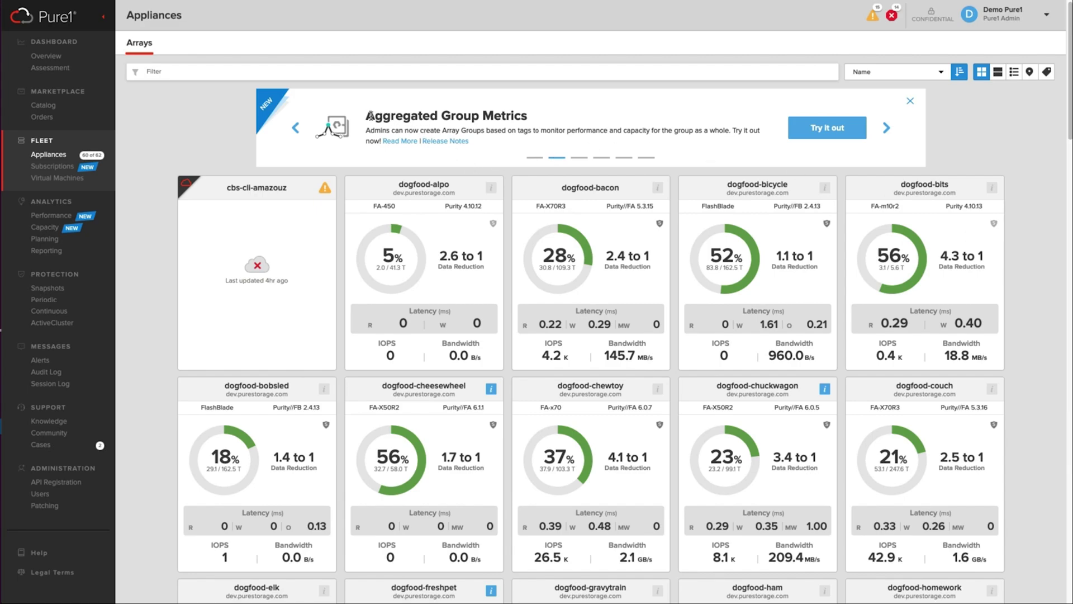
# - Browse the product announcements, cycling back to Aggregated Group Metrics
pyautogui.moveTo(368, 115); pyautogui.dragTo(534, 117)
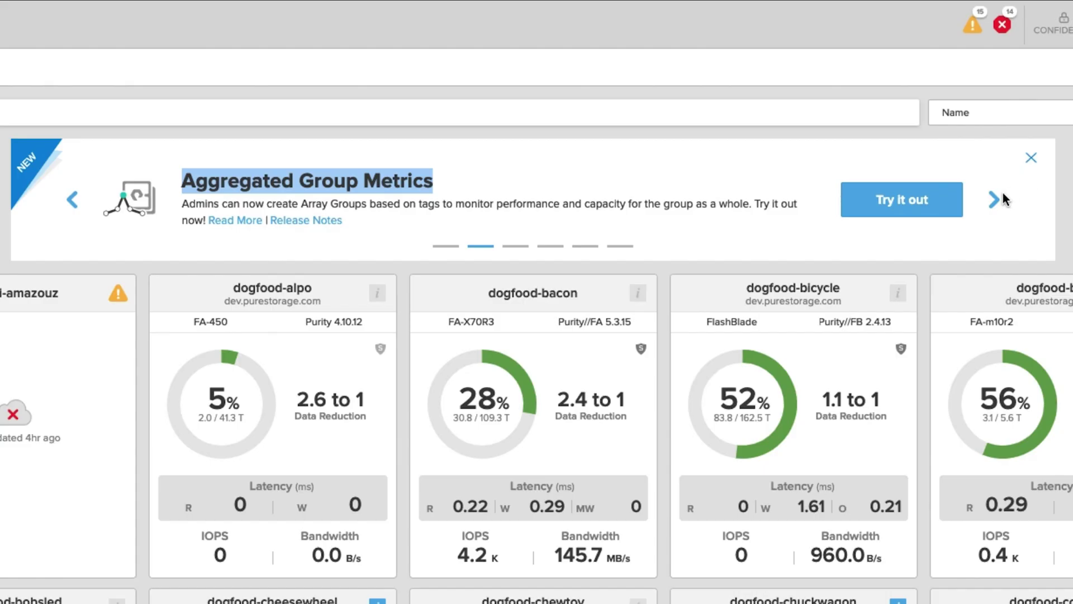
pyautogui.click(887, 130)
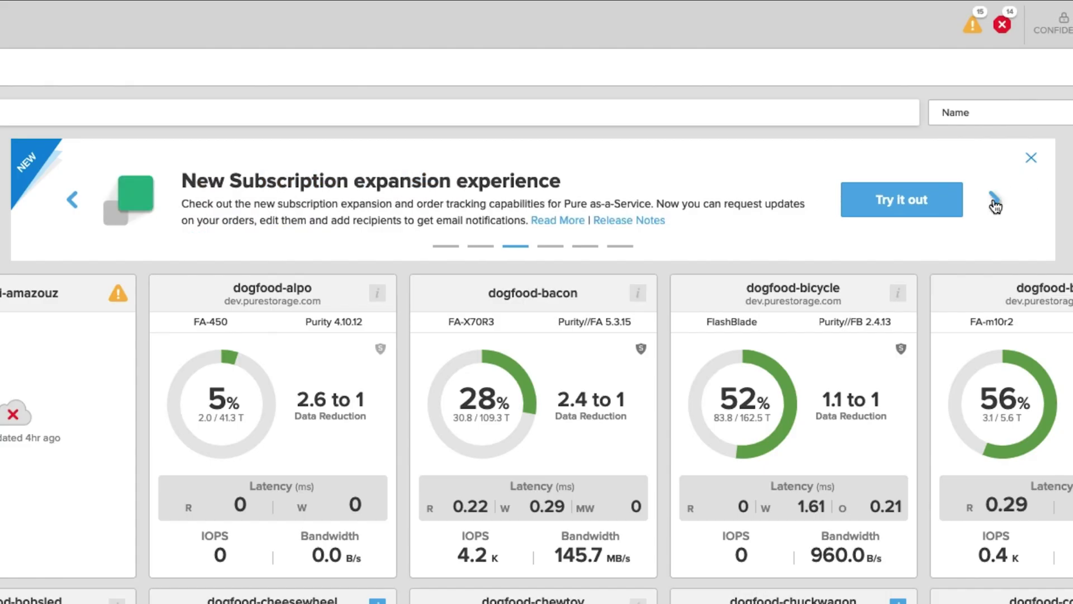
pyautogui.click(996, 202)
pyautogui.click(996, 203)
pyautogui.click(998, 204)
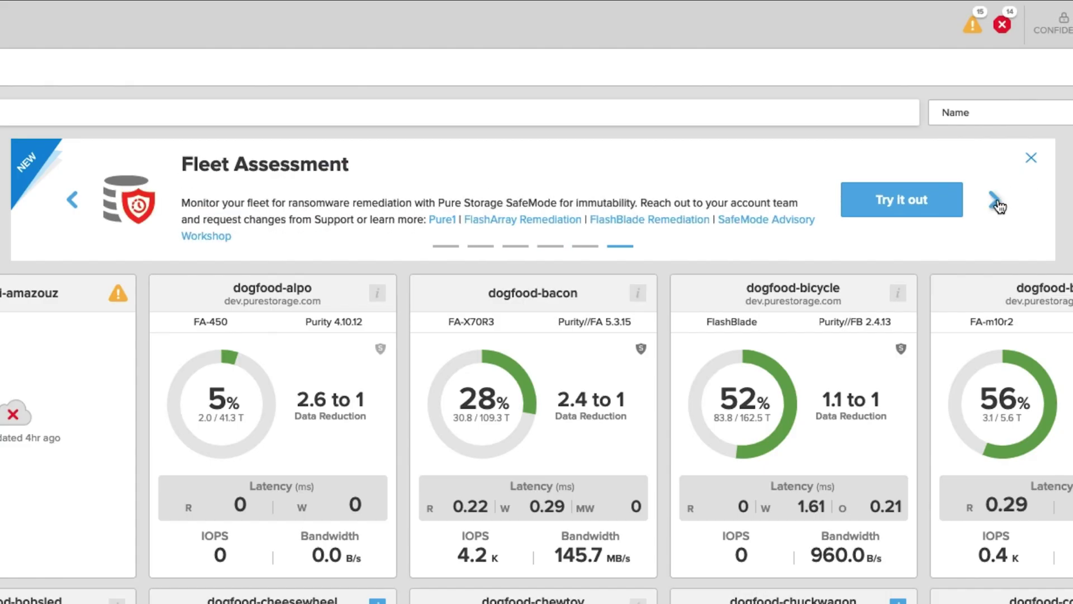
pyautogui.click(997, 202)
pyautogui.click(997, 202)
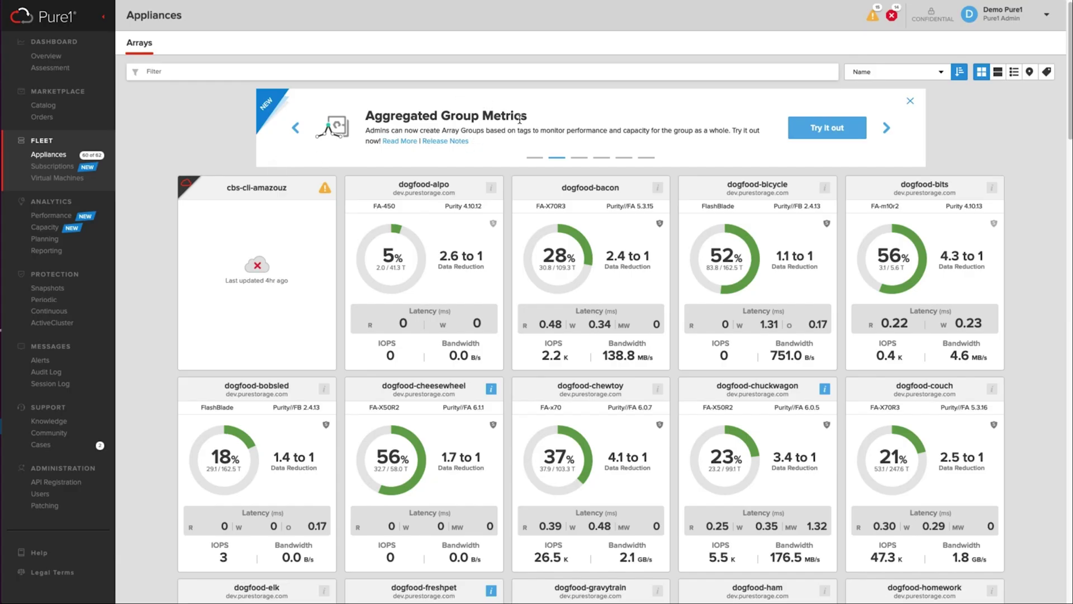
# - On the Performance page grouped by array group, remove the Finance Arrays group
pyautogui.click(51, 217)
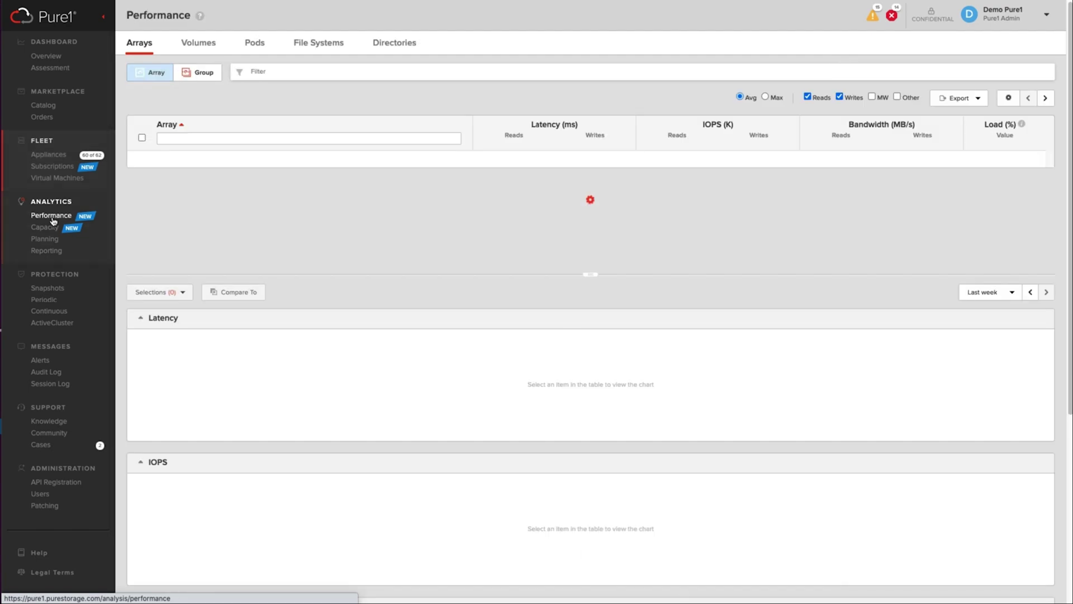
pyautogui.click(203, 77)
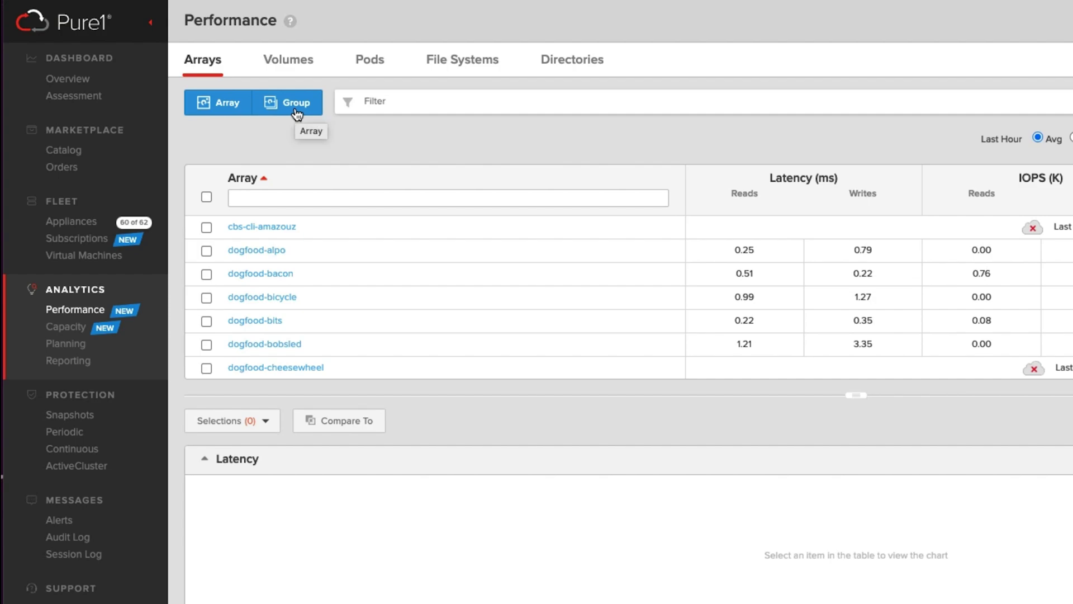
pyautogui.click(297, 111)
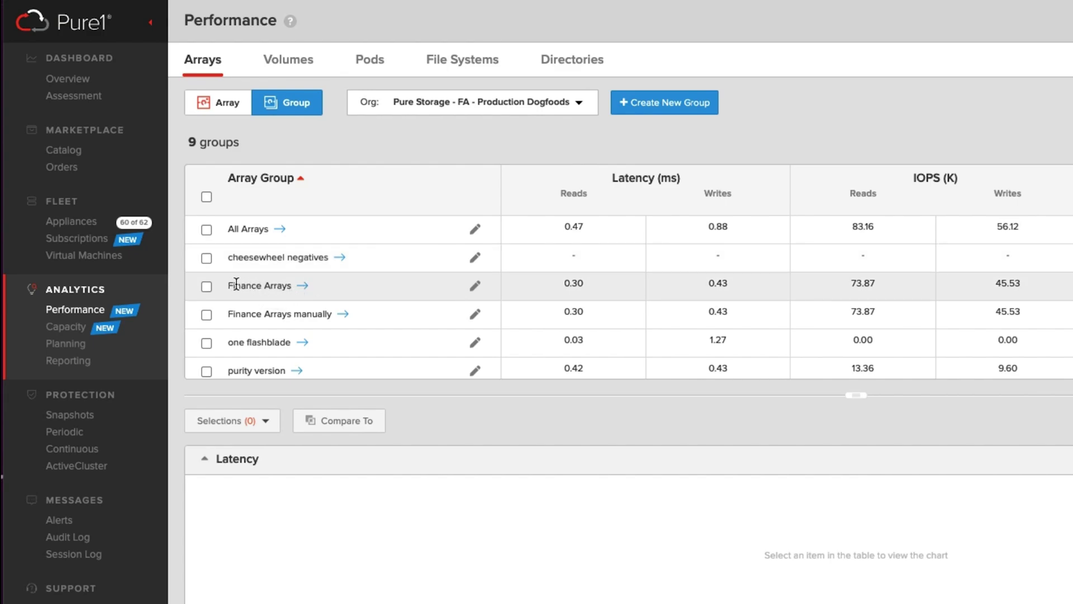
pyautogui.click(476, 289)
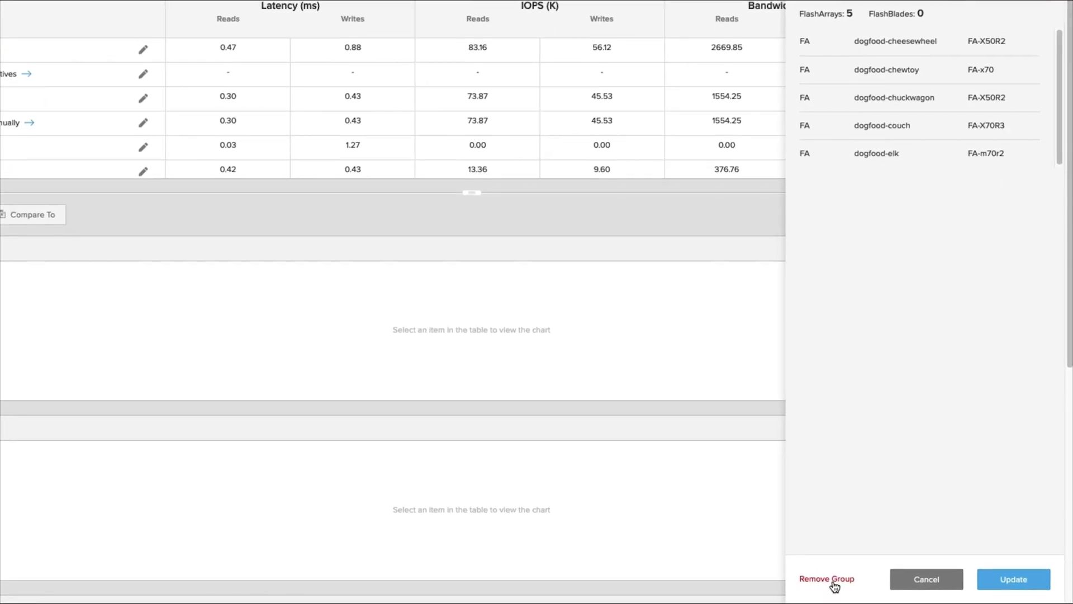
pyautogui.click(833, 580)
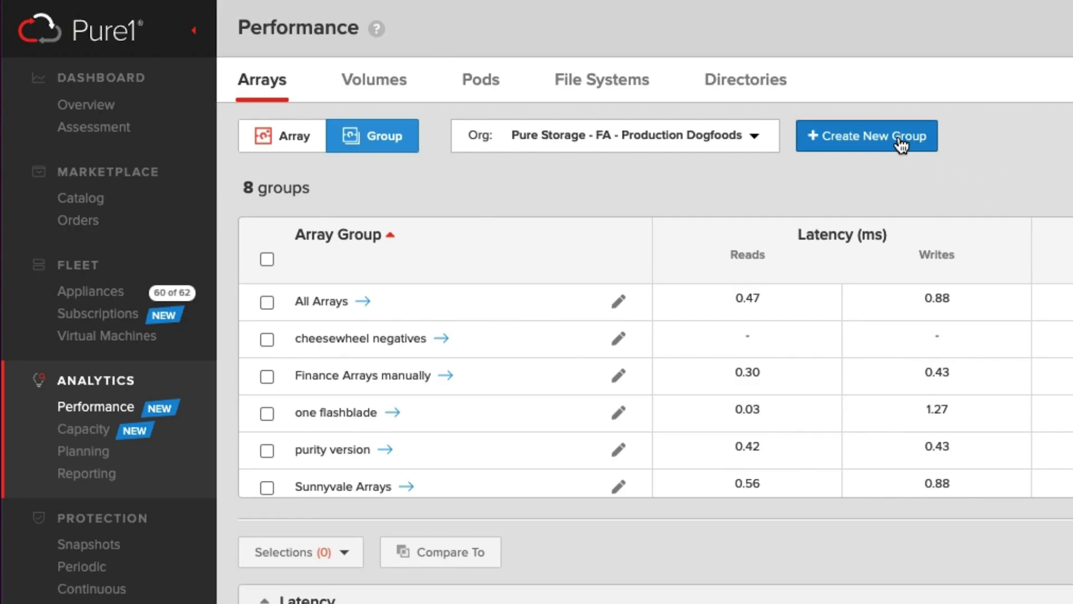
# - Create a new array group named 'Loan App'
pyautogui.click(901, 144)
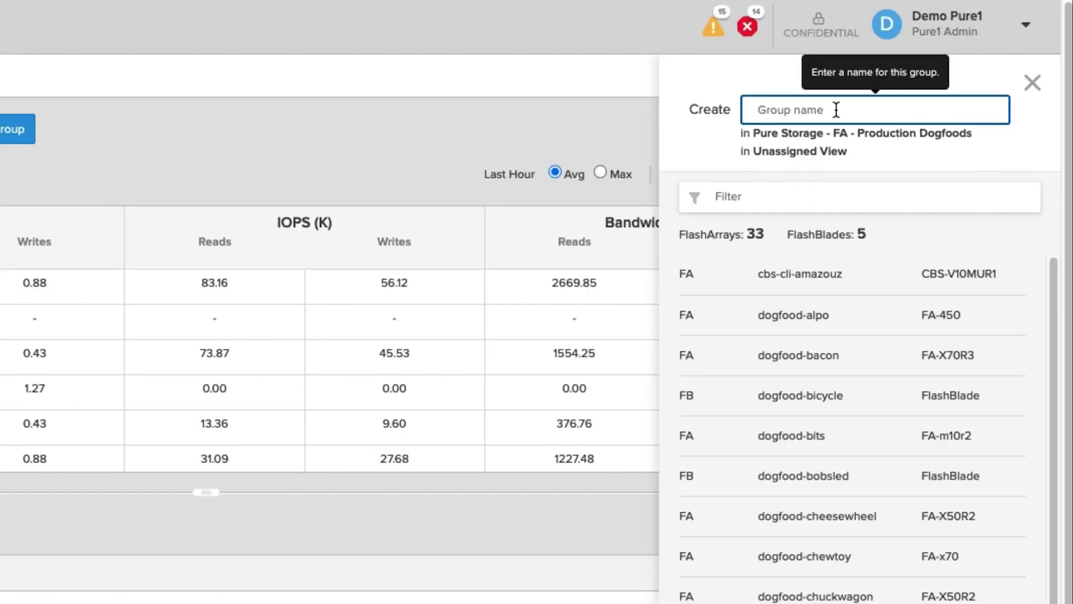
pyautogui.write('Loan App')
# - Filter Loan App by appliance: dogfood-alpo, -bacon, -bicycle, -bits and -cheesewheel
pyautogui.click(834, 199)
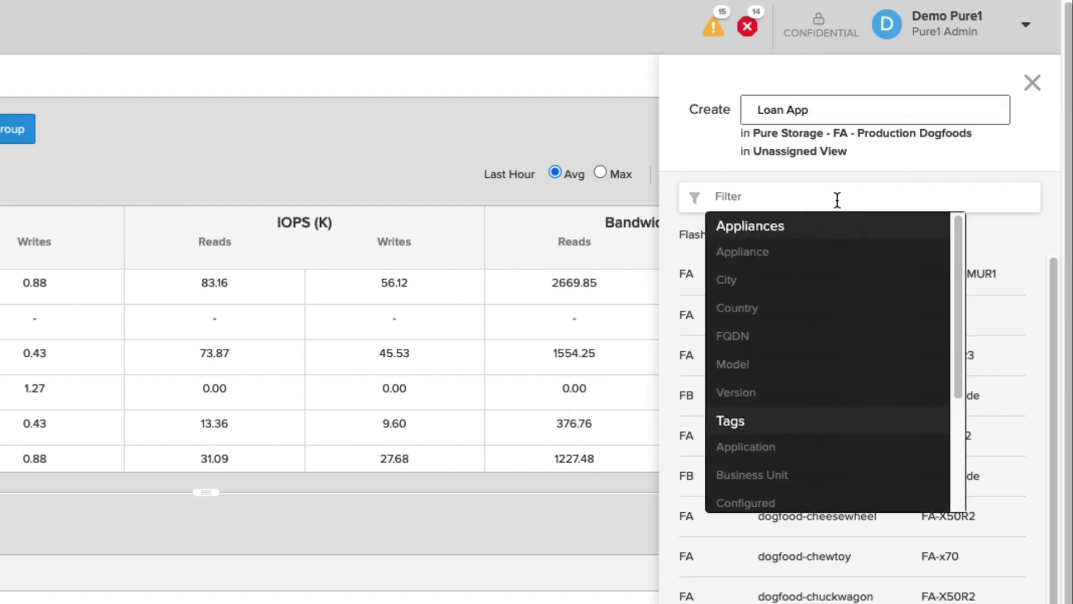
pyautogui.click(759, 252)
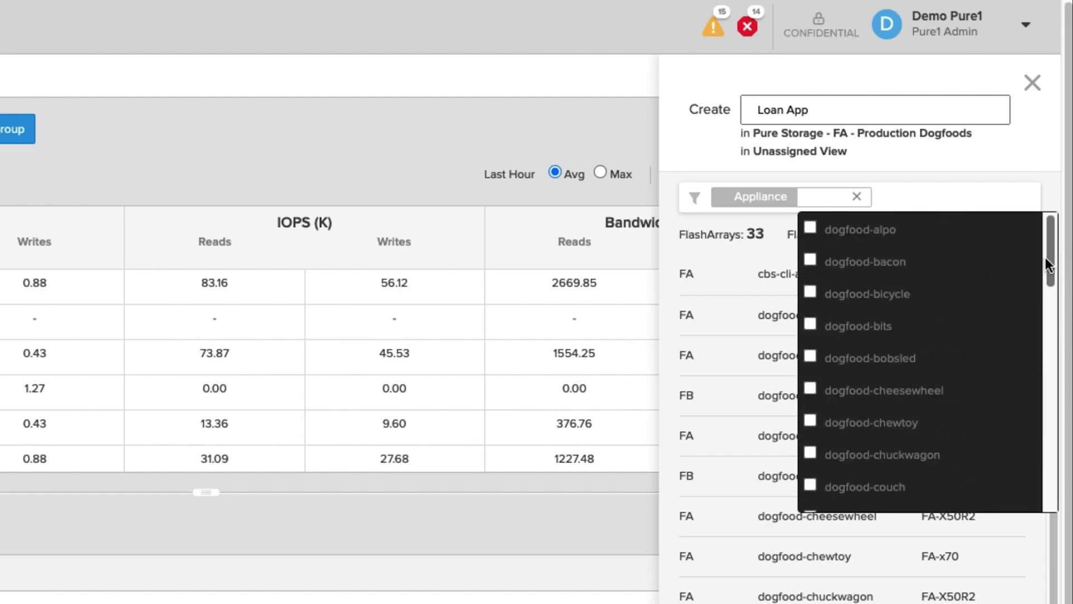
pyautogui.moveTo(1050, 264)
pyautogui.mouseDown()
pyautogui.moveTo(1044, 425)
pyautogui.moveTo(1032, 254)
pyautogui.mouseUp()
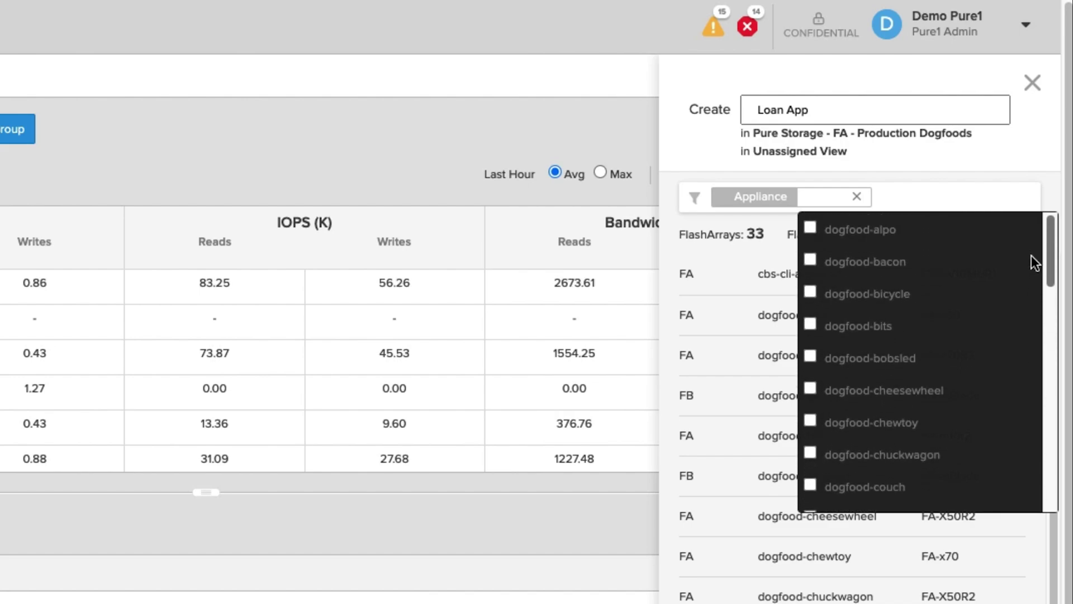
pyautogui.click(809, 231)
pyautogui.click(811, 261)
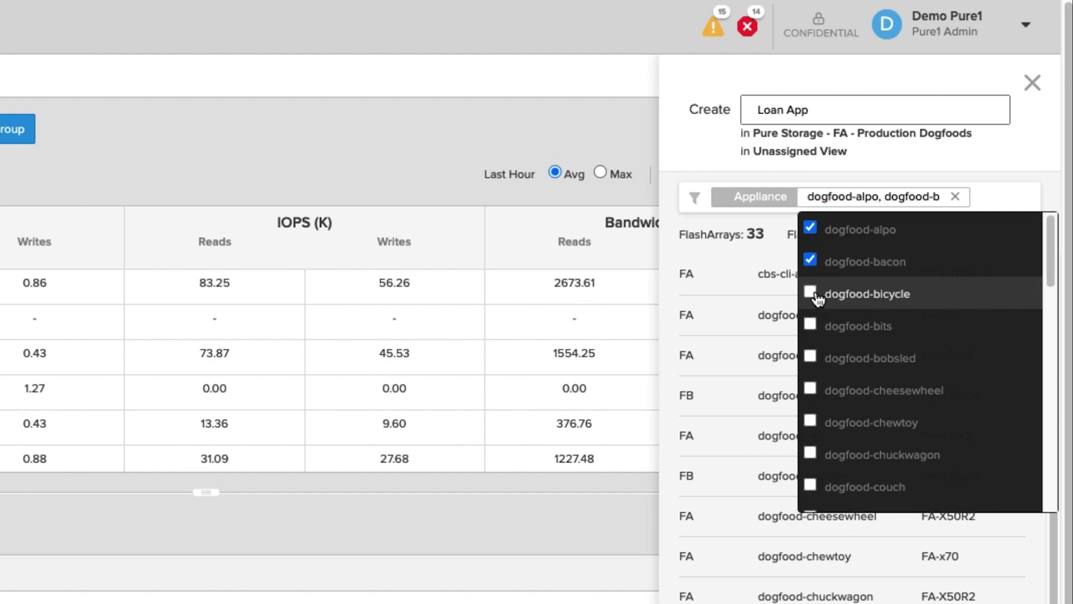
pyautogui.click(811, 294)
pyautogui.click(811, 326)
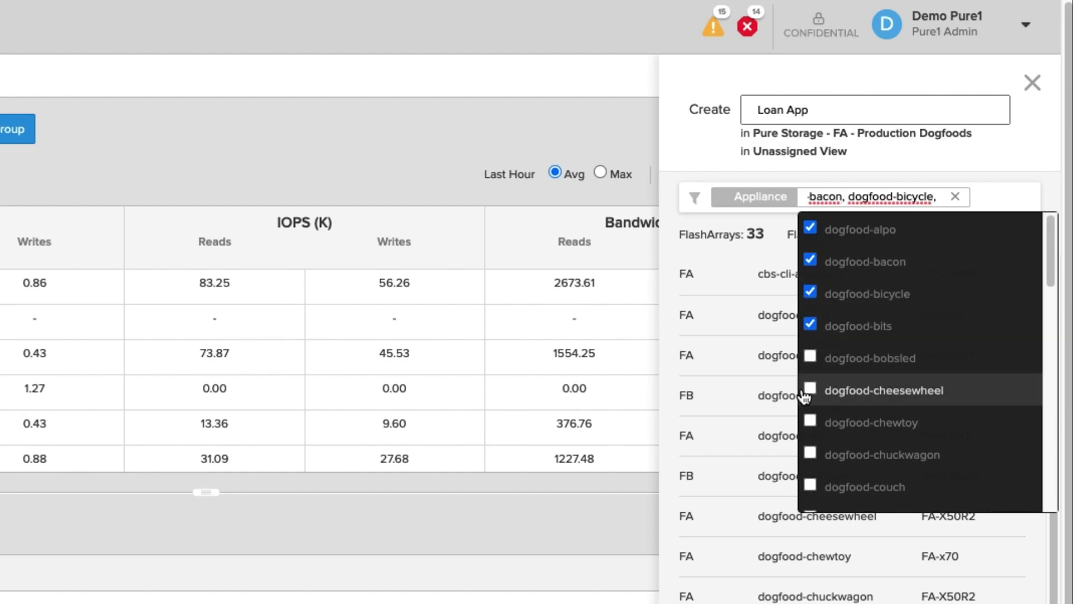
pyautogui.click(805, 393)
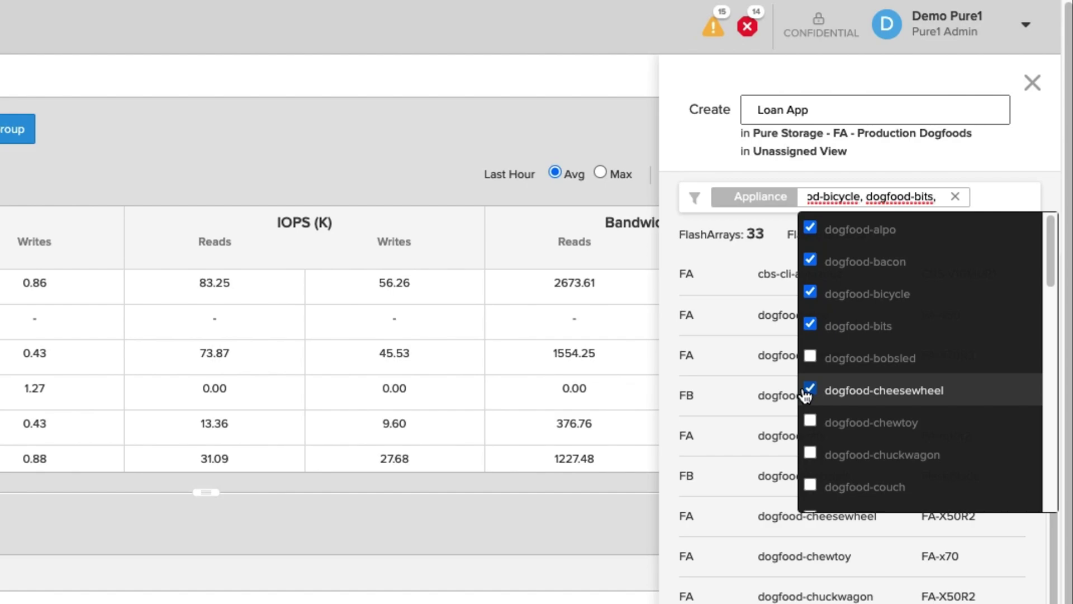
pyautogui.click(970, 149)
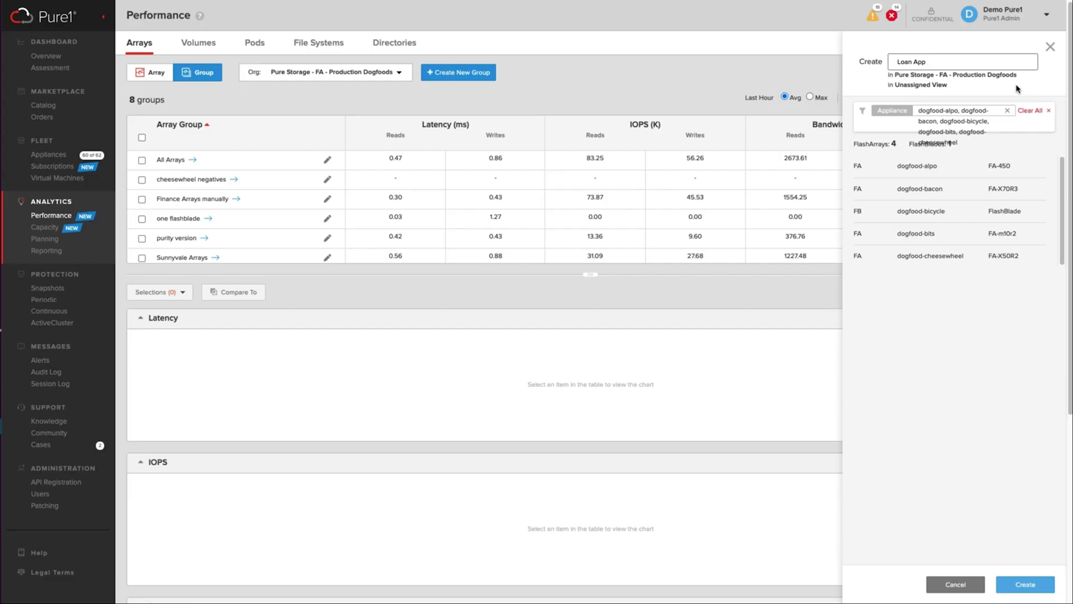
pyautogui.click(1020, 584)
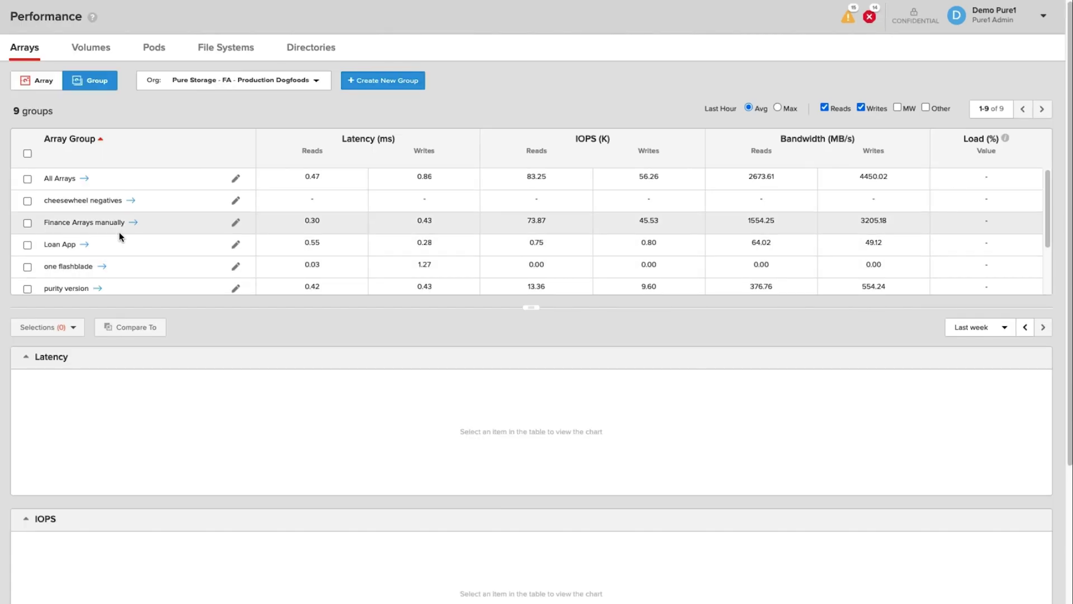
pyautogui.click(27, 245)
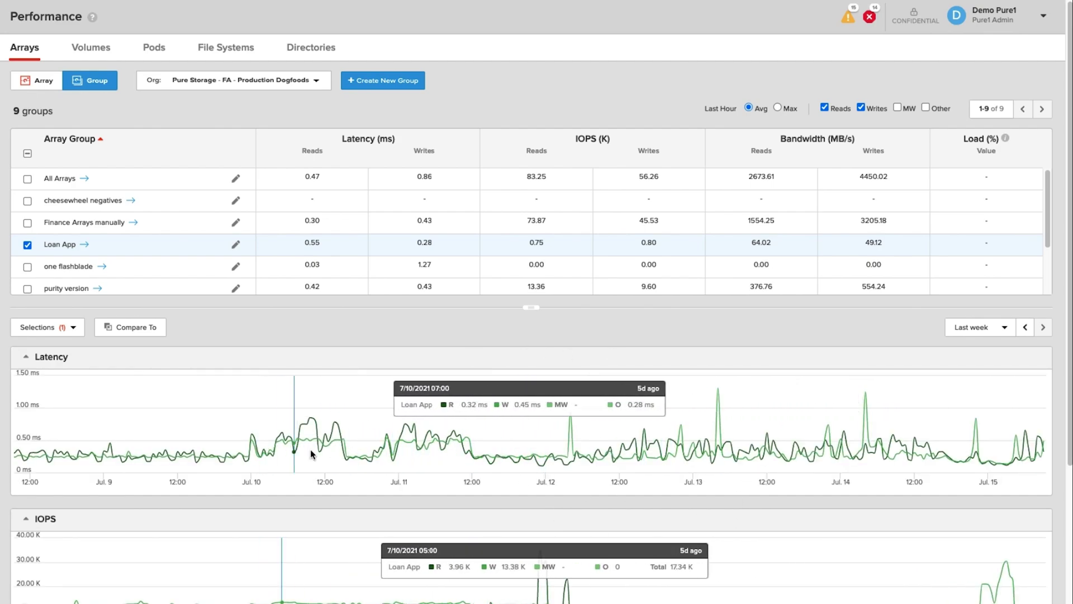
pyautogui.scroll(-3, 472, 470)
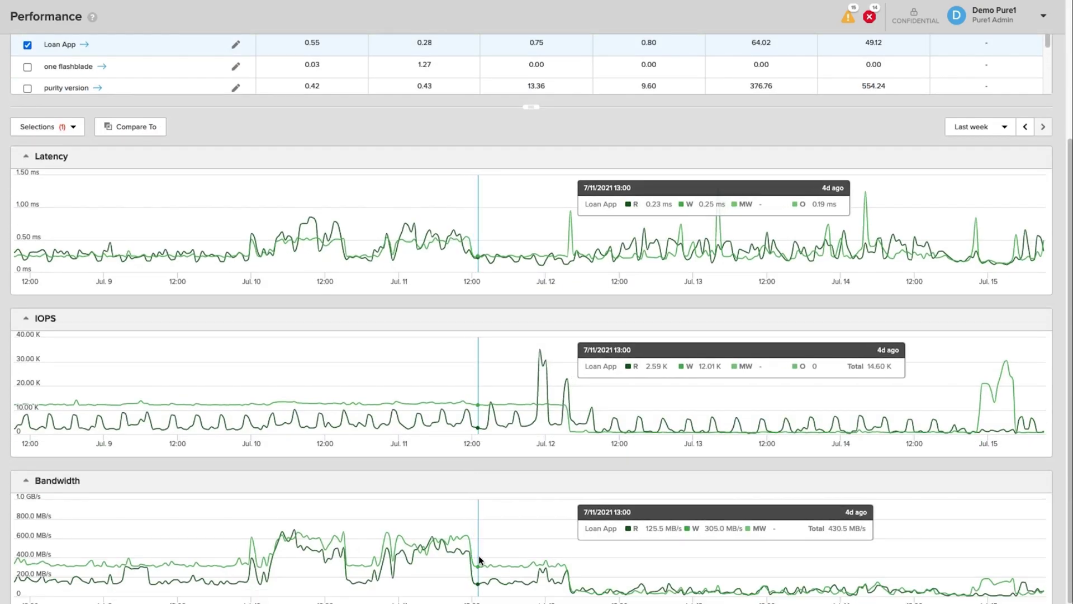
pyautogui.scroll(-2, 478, 555)
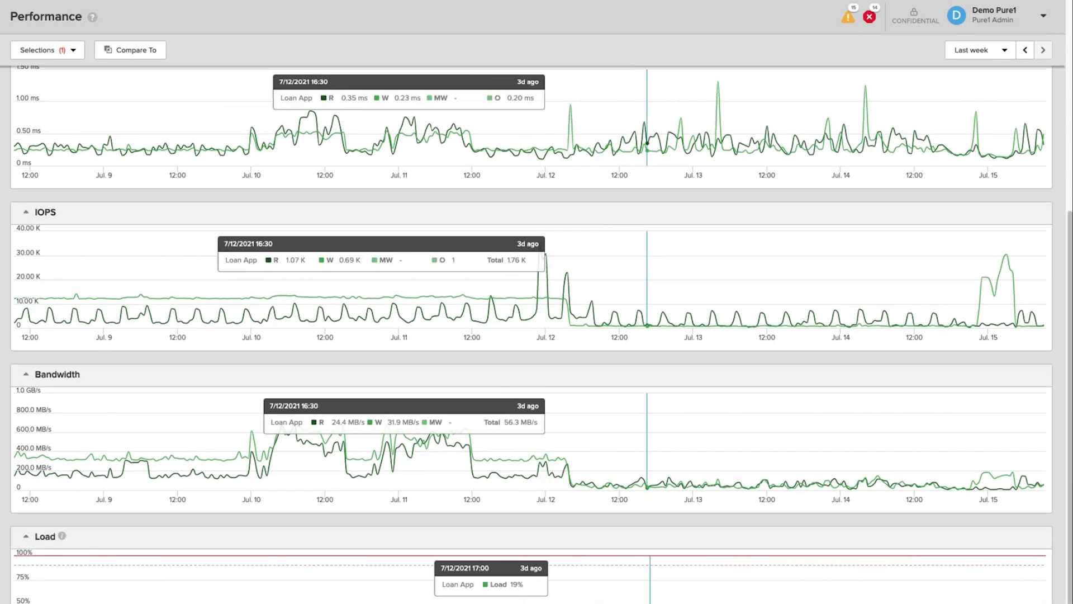
pyautogui.scroll(5, 492, 600)
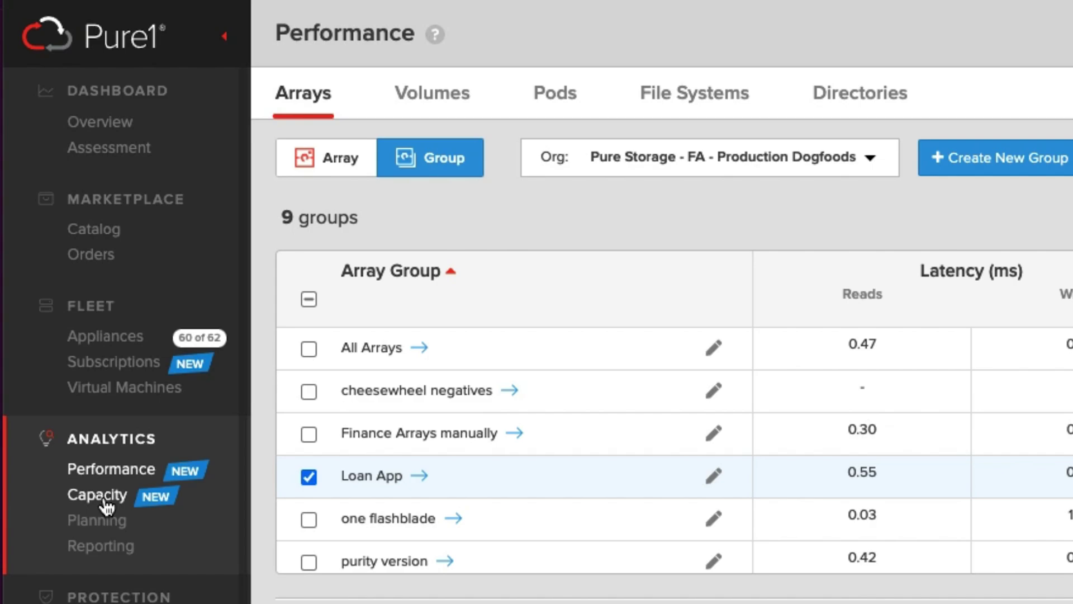
# - Show Capacity by array group and display the Loan App capacity chart
pyautogui.click(106, 508)
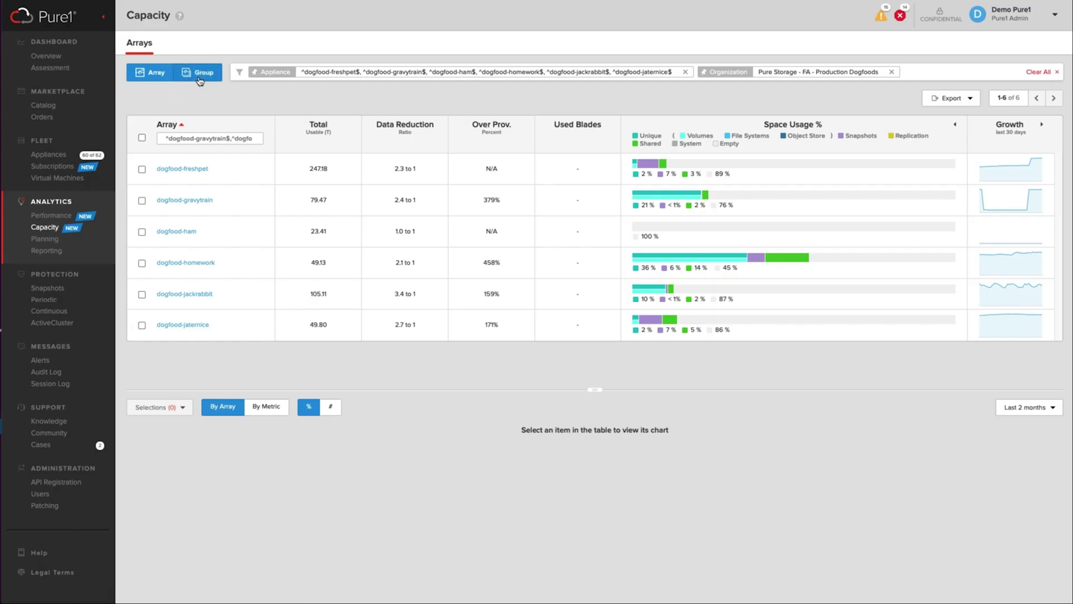
pyautogui.click(199, 78)
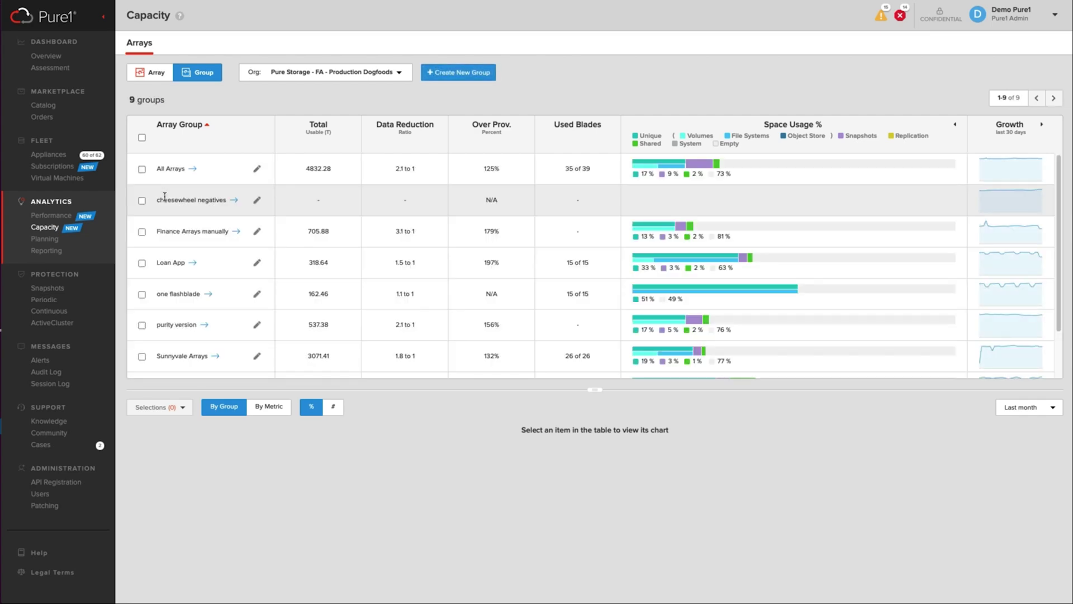
pyautogui.click(141, 263)
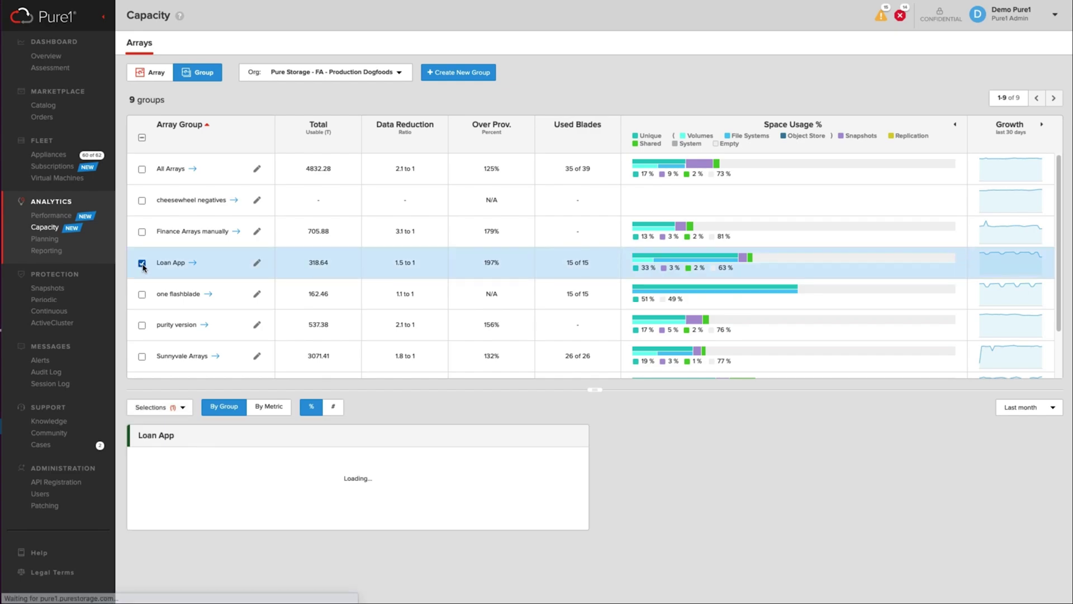
pyautogui.moveTo(377, 469)
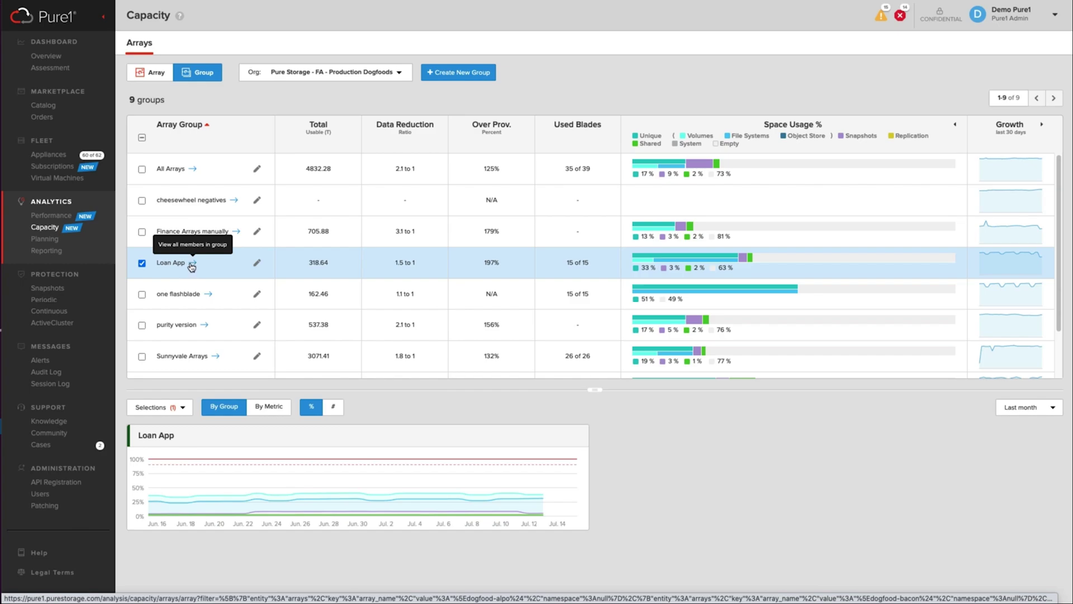
# - Edit the Loan App group to also include dogfood-chewtoy and save the update
pyautogui.click(194, 266)
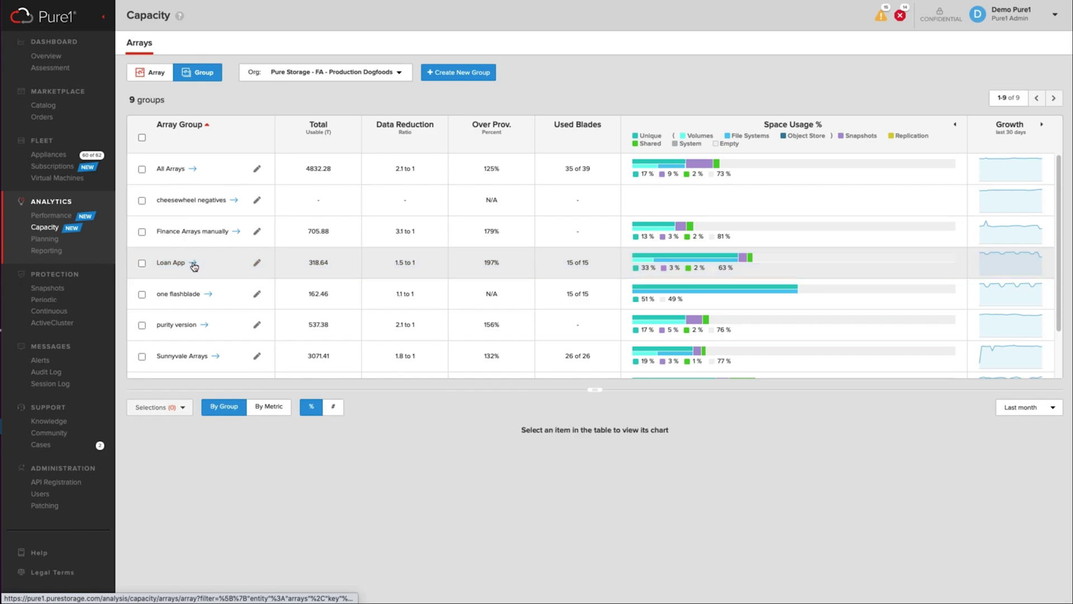
pyautogui.click(258, 265)
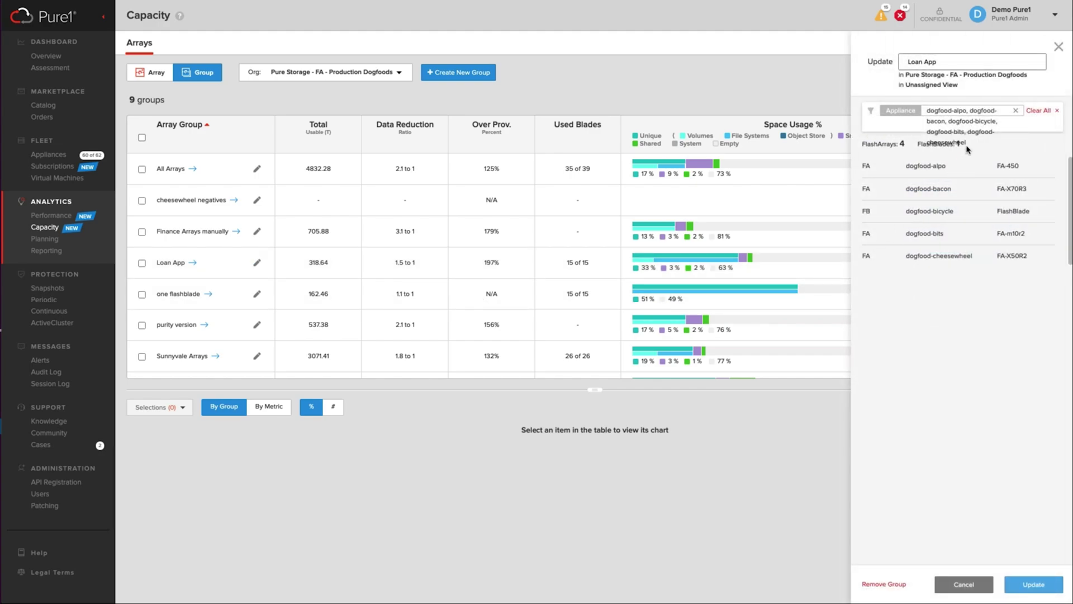
pyautogui.click(998, 110)
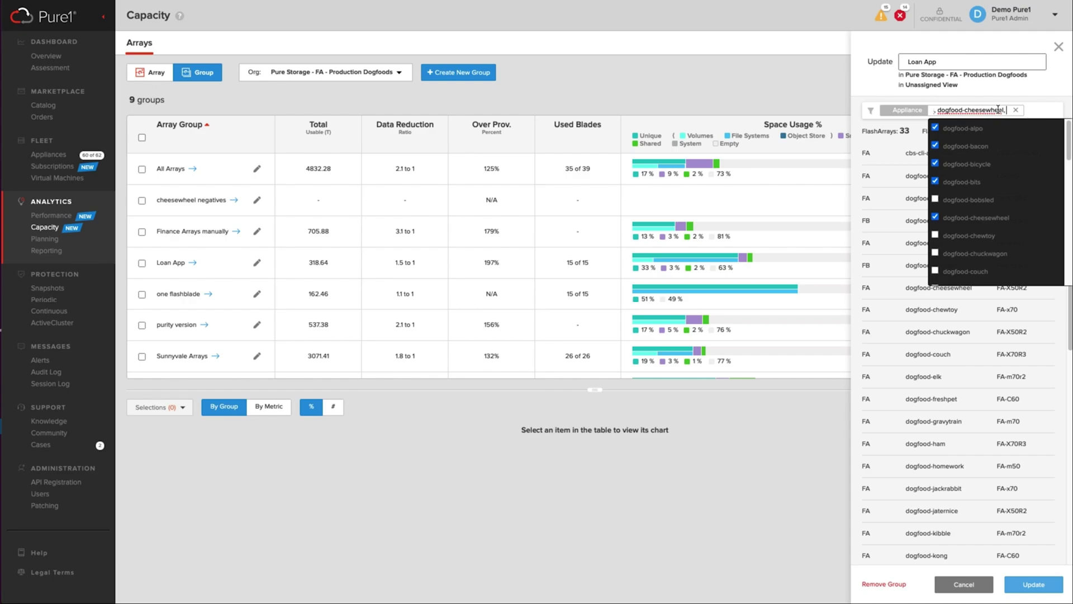
pyautogui.click(957, 236)
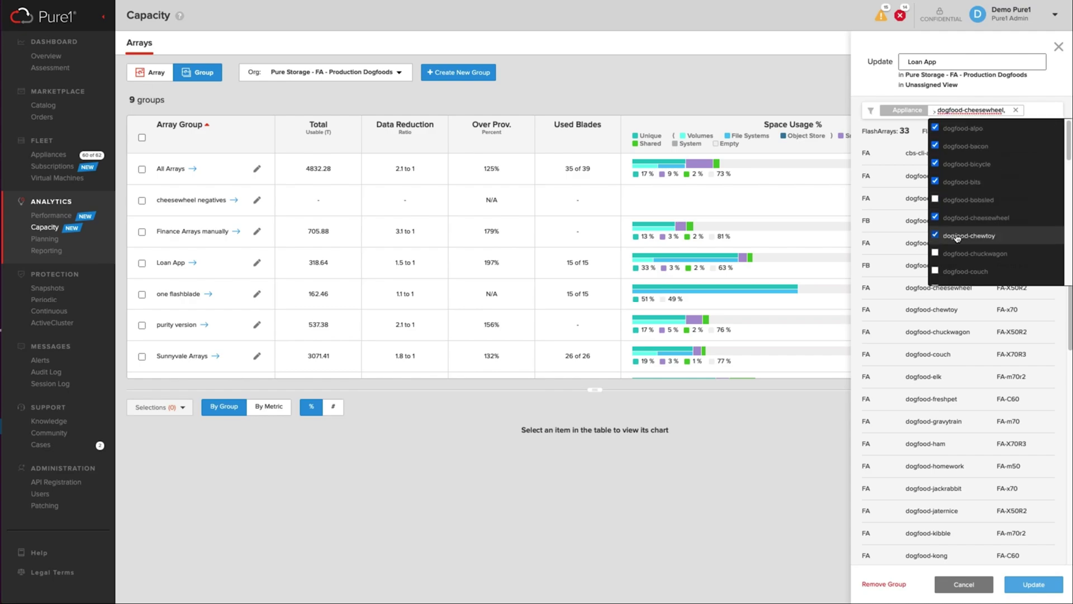
pyautogui.click(1018, 87)
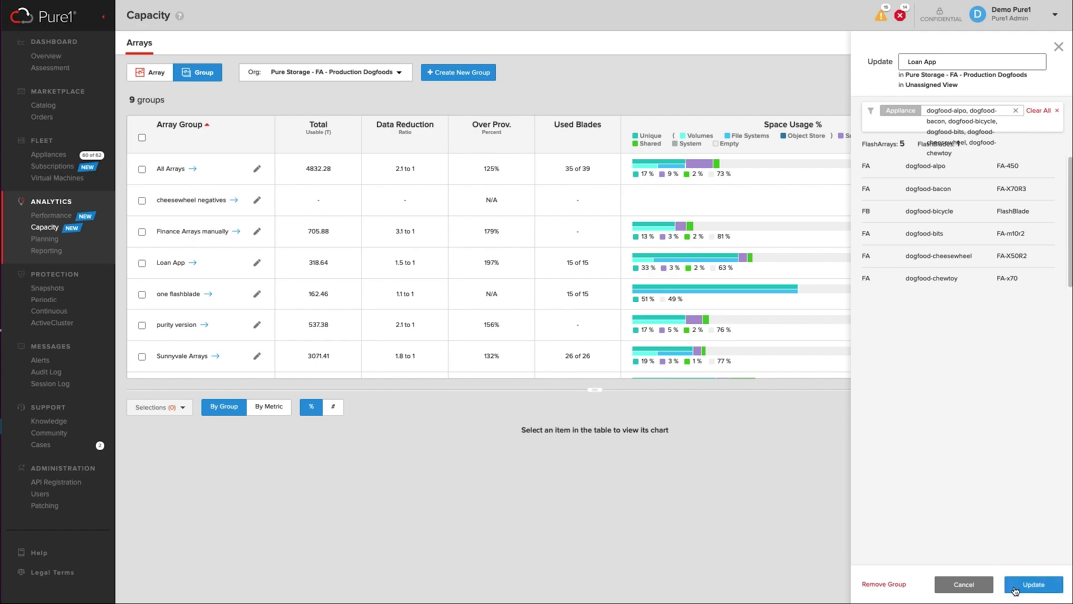
pyautogui.click(1015, 584)
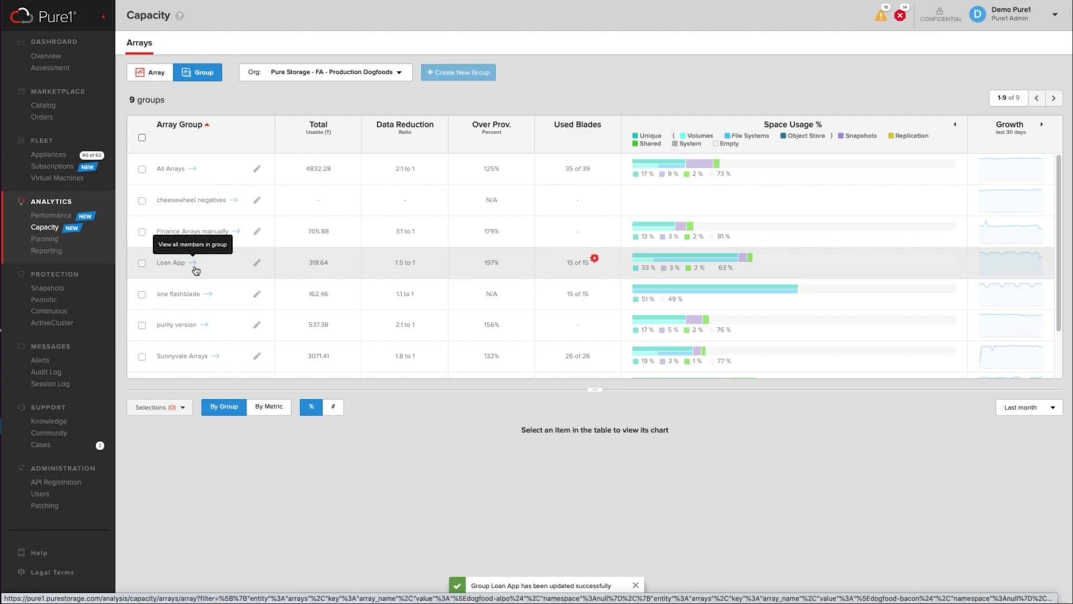
# - List Loan App's six member arrays, then view its aggregate charts on Performance by group
pyautogui.click(194, 268)
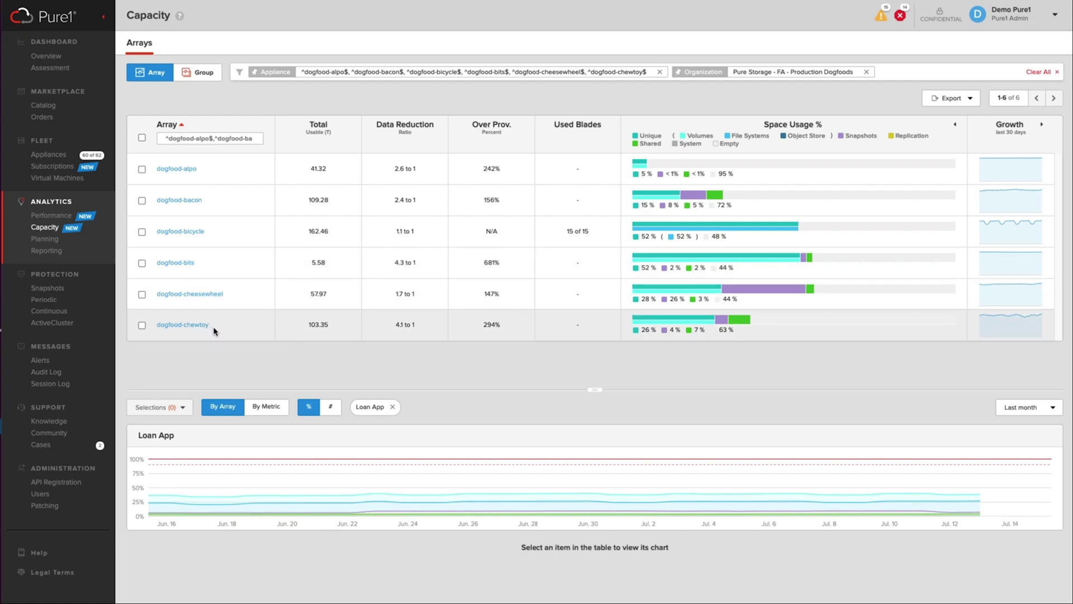
pyautogui.click(40, 218)
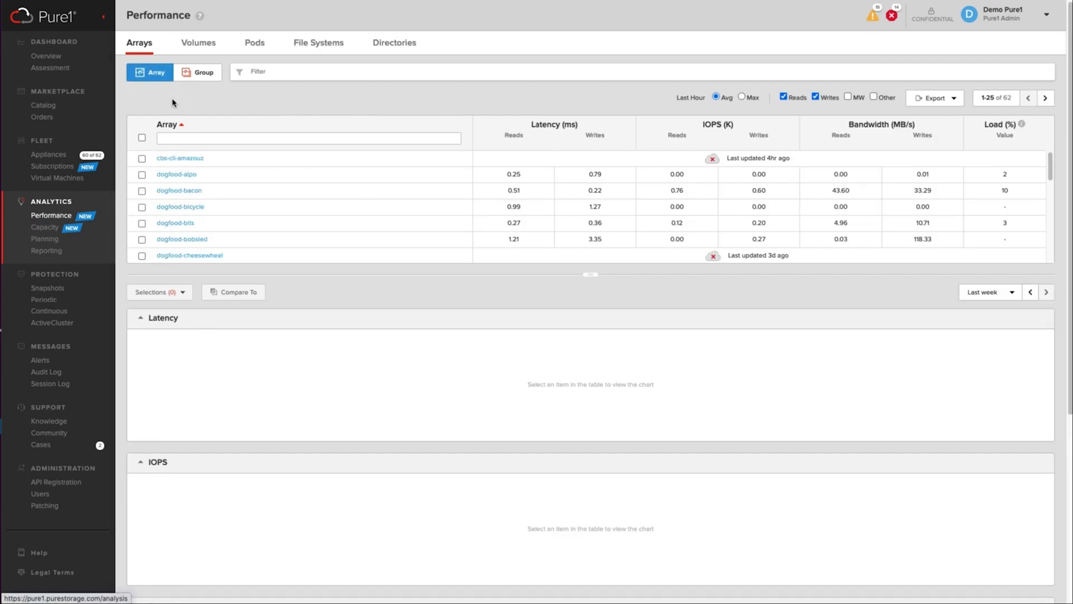
pyautogui.click(202, 75)
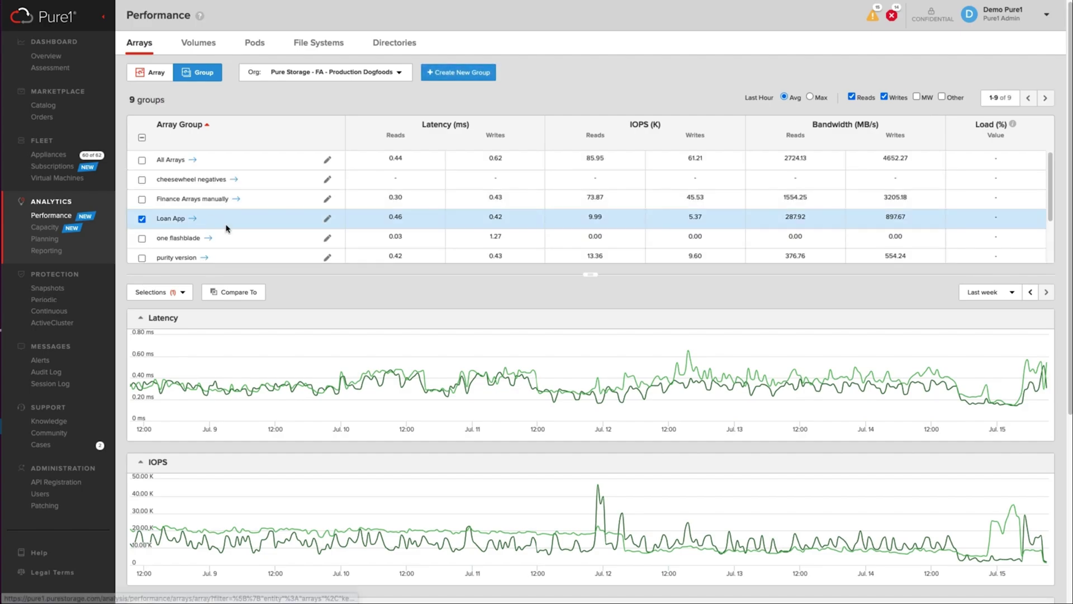
pyautogui.scroll(-5, 571, 391)
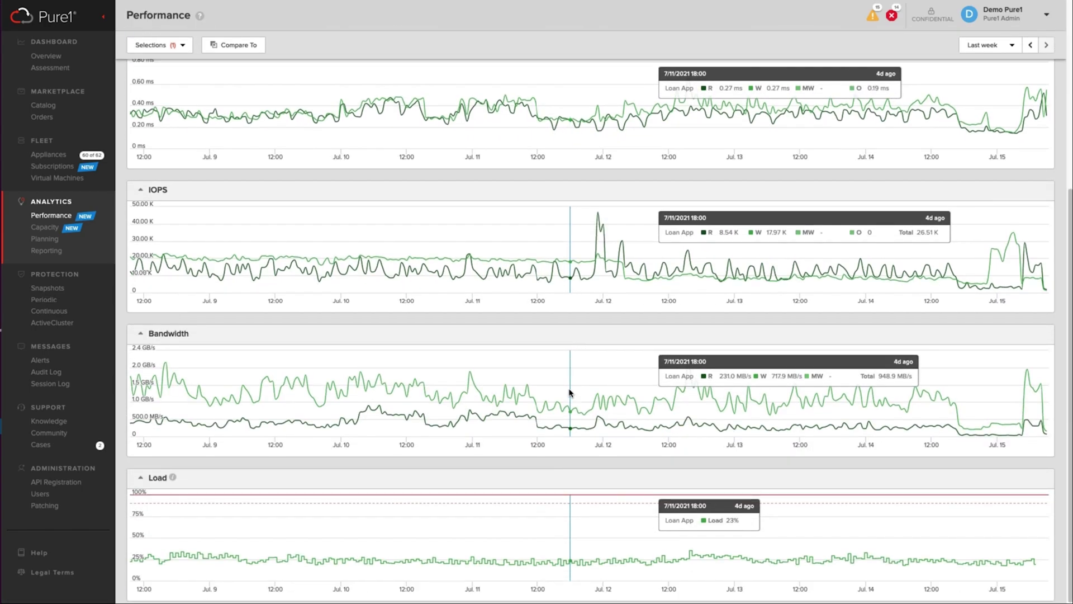
pyautogui.scroll(5, 570, 392)
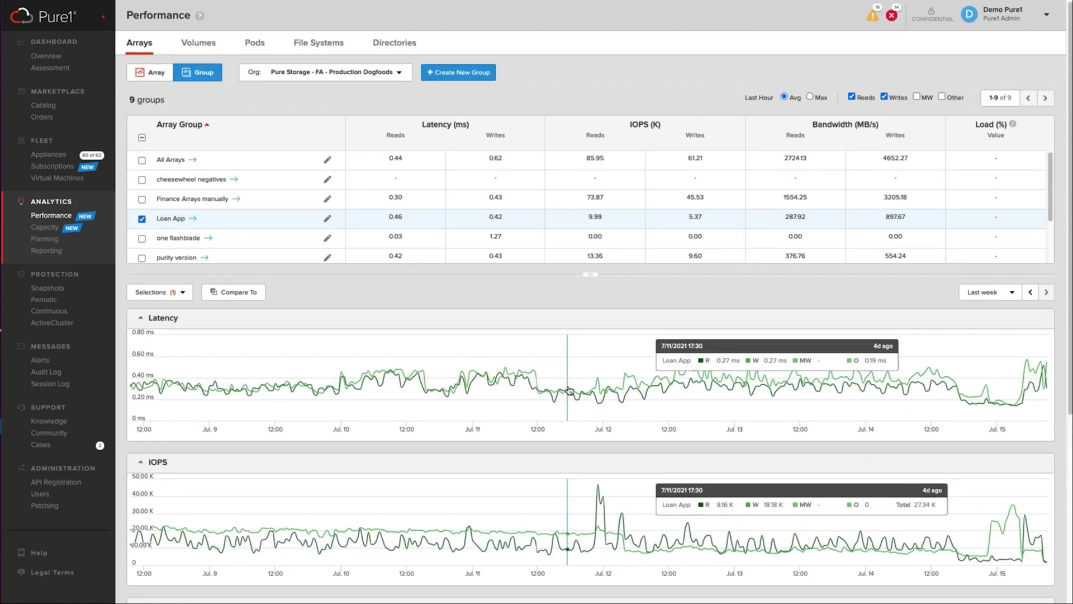